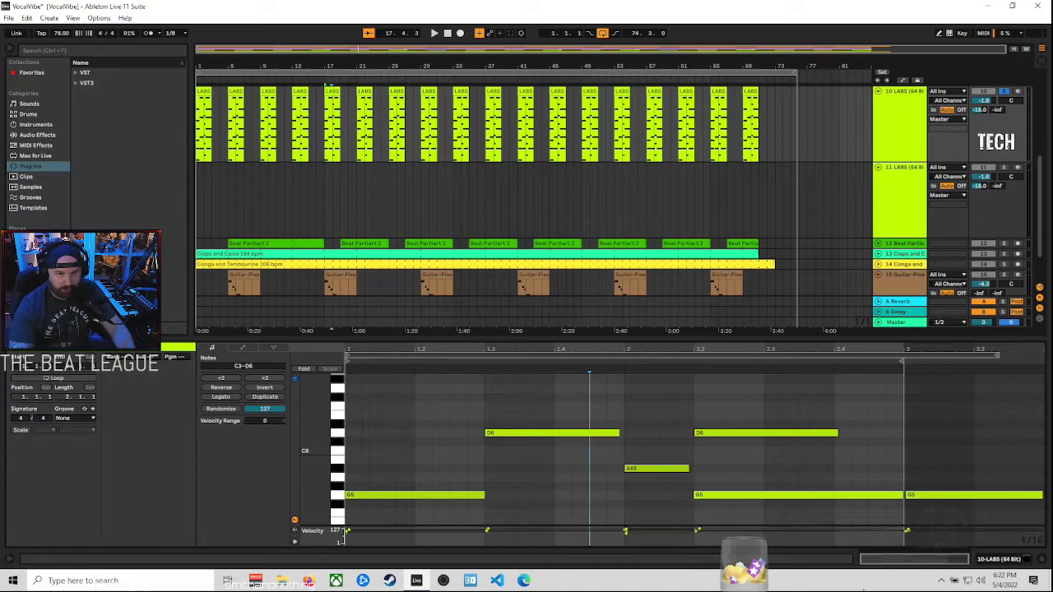
- Play the VocalVibe clip to hear its G5, D6 and A#5 melody notes
key(space)
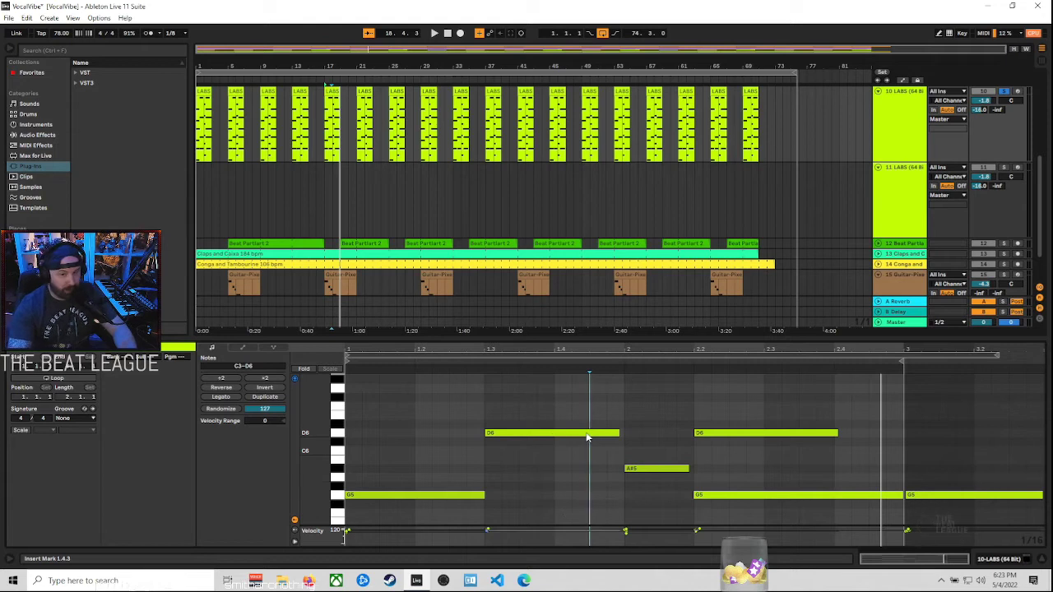
click(451, 496)
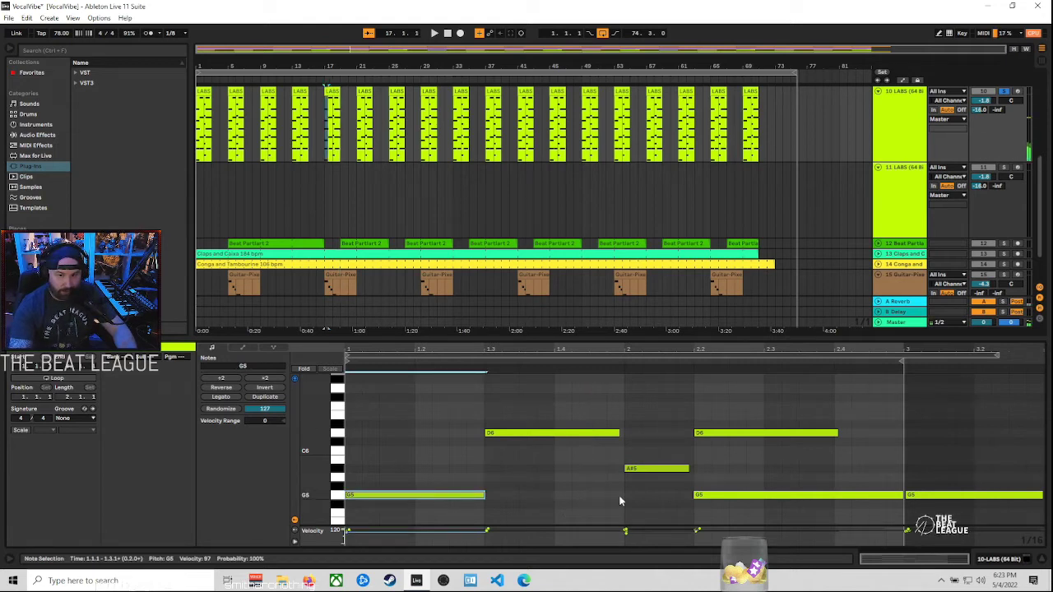
key(ctrl+a)
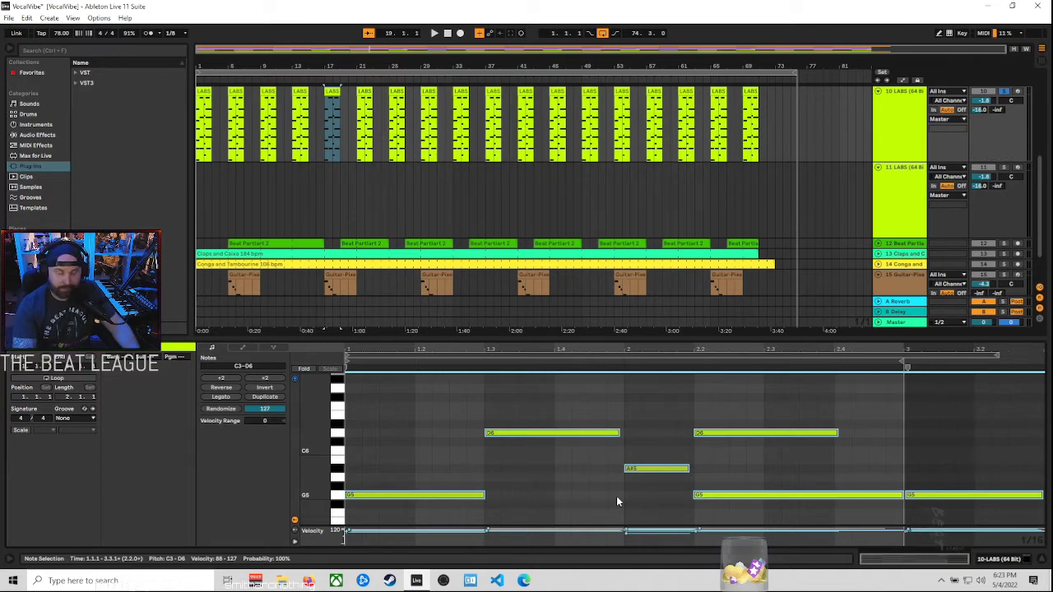
key(shift+Down)
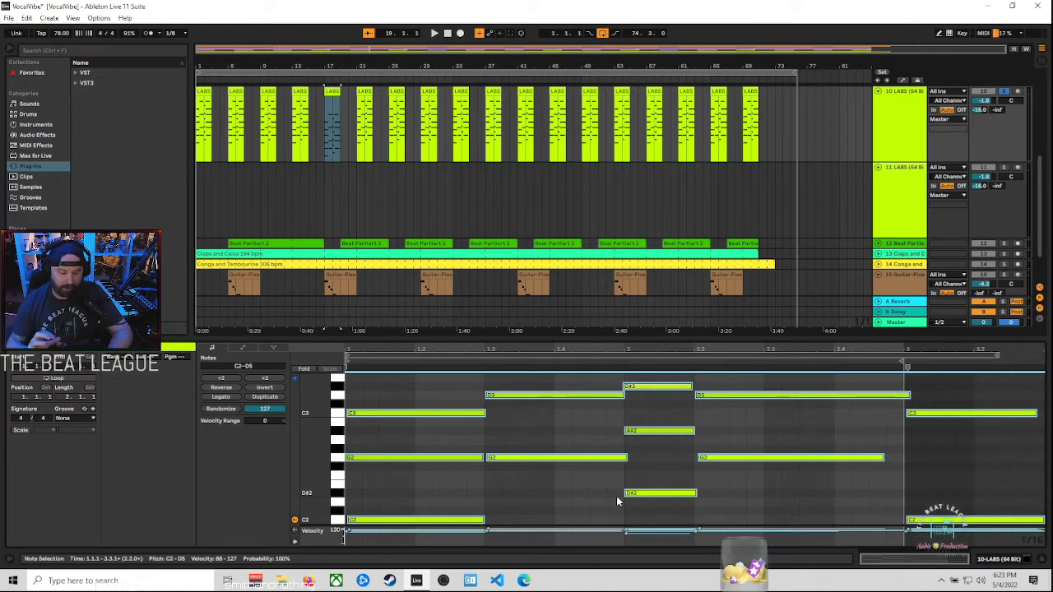
key(space)
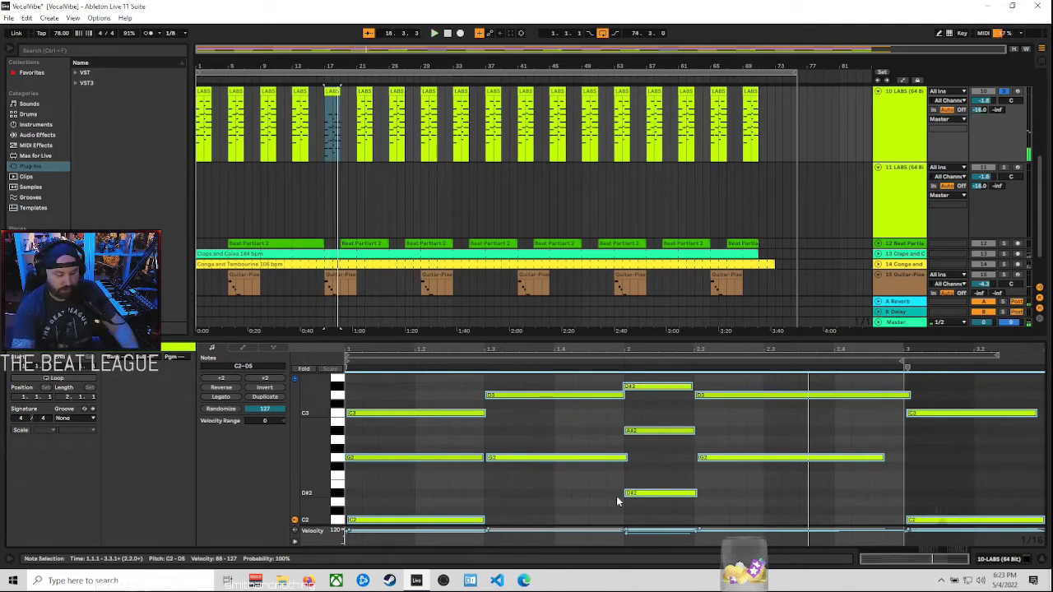
key(shift+Up)
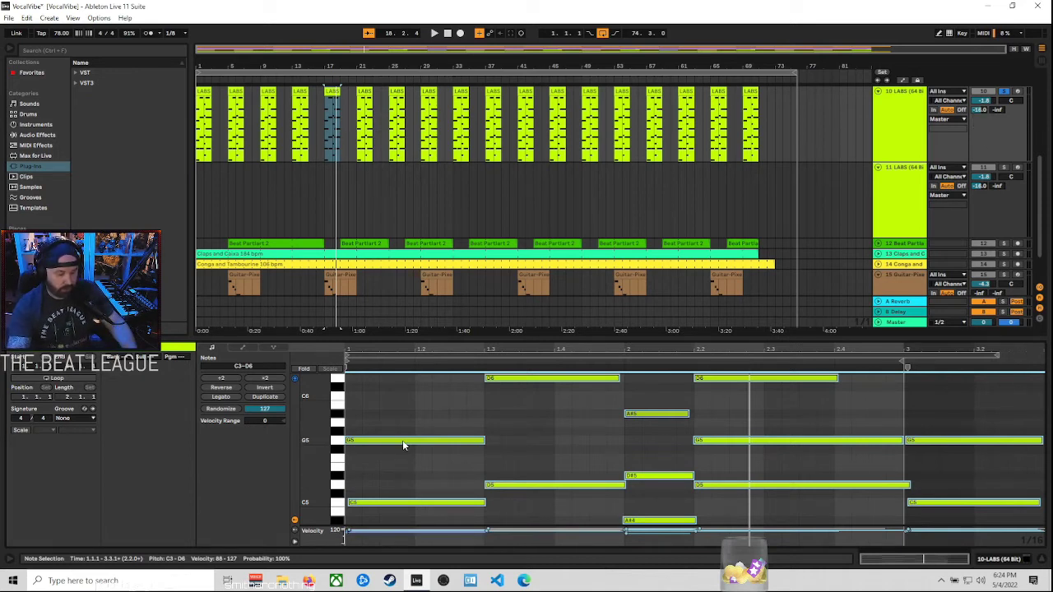
- Try quantizing the selected notes to the grid (Ctrl+Z was pressed), then replay the clip
key(ctrl+z)
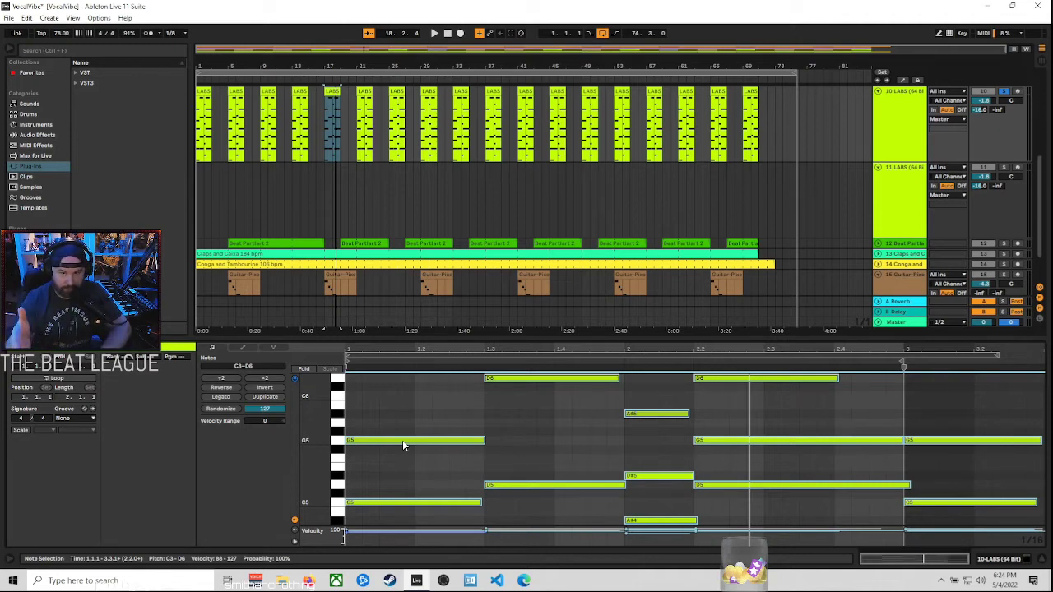
key(space)
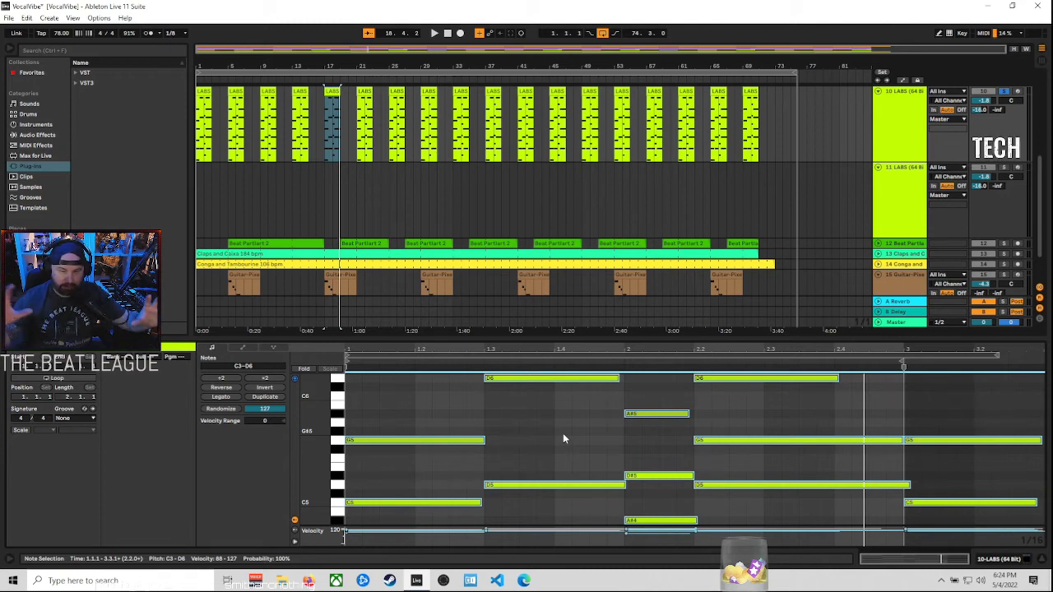
- Turn on Fold so the piano roll shows only the note rows in use
click(303, 369)
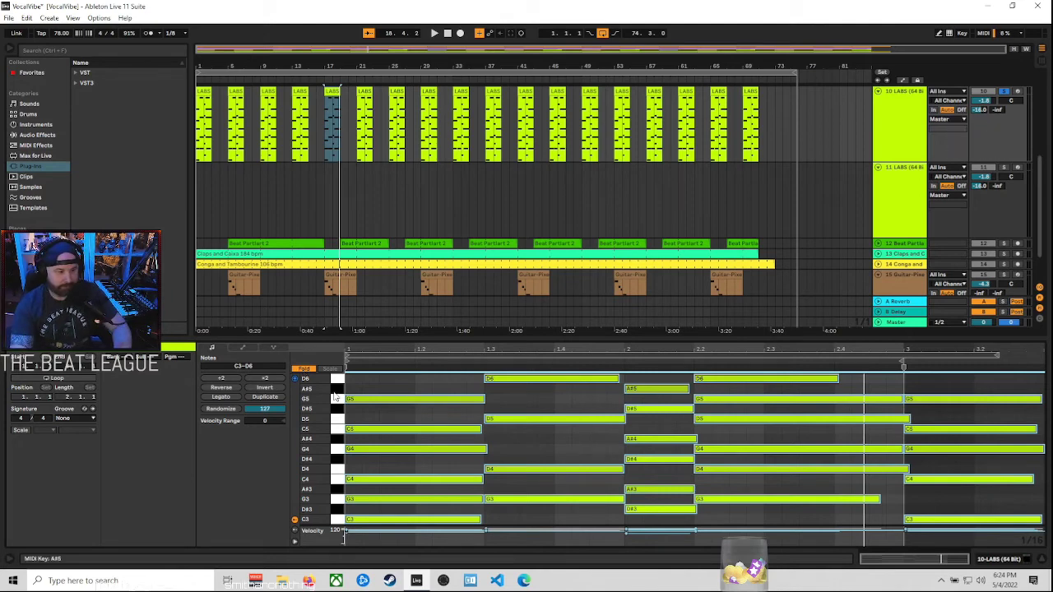
click(305, 368)
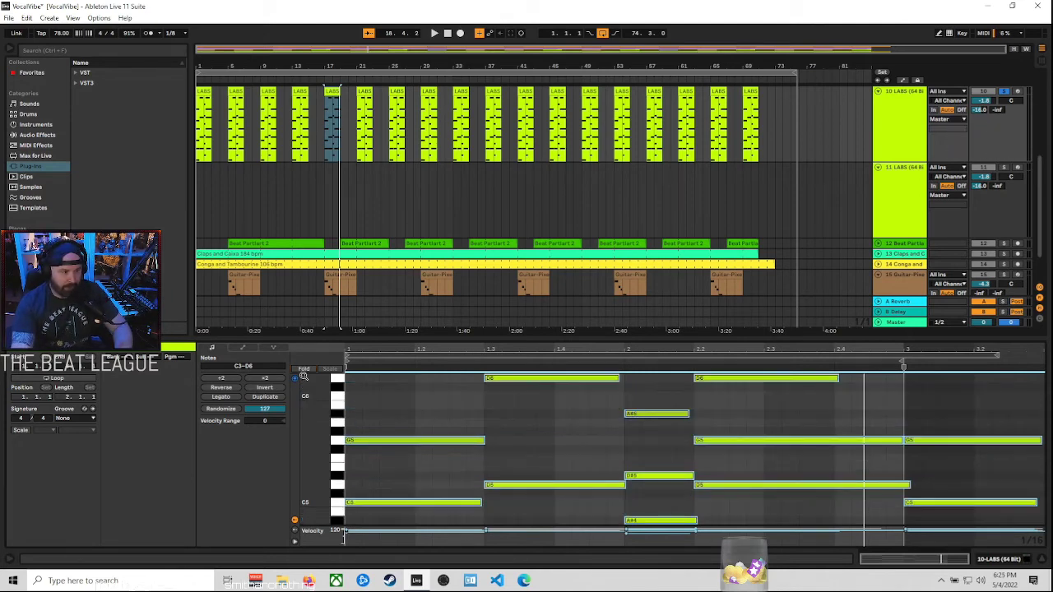
click(305, 369)
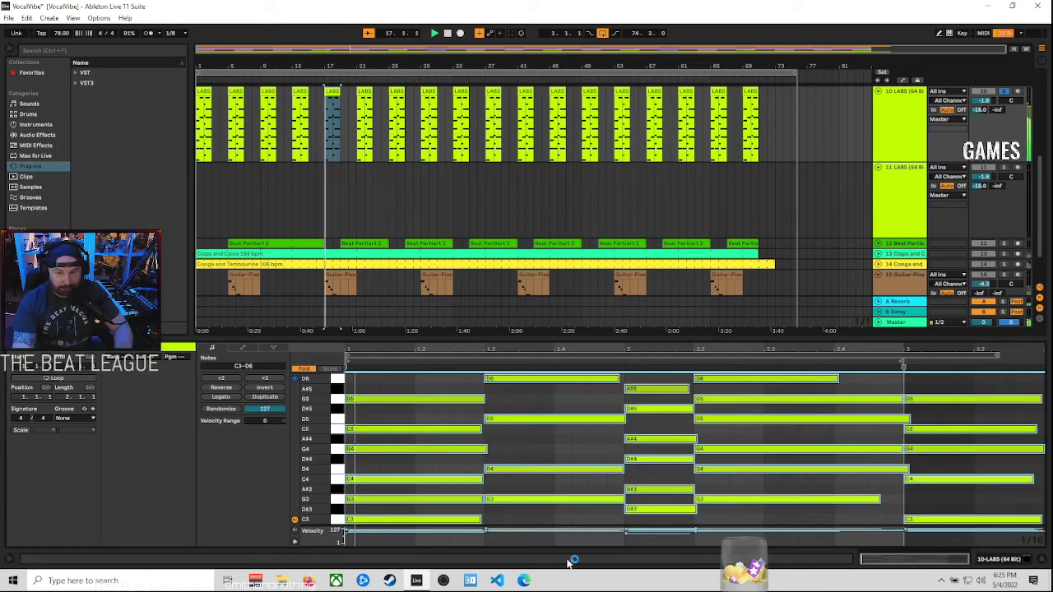
- Transpose the selected notes down two octaves, from C3–D6 to C1–D4
click(522, 536)
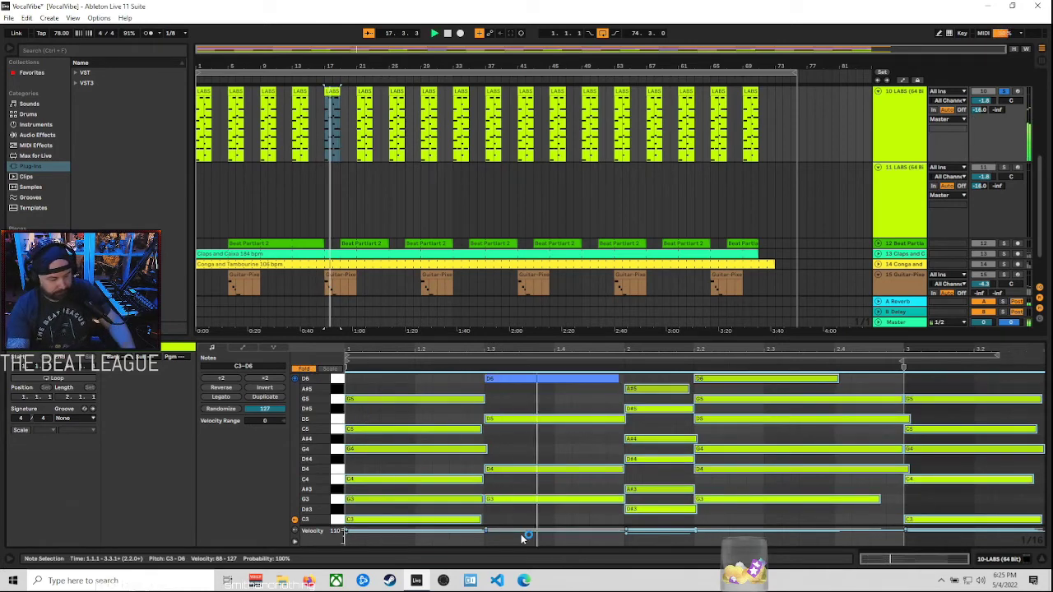
key(shift+Down)
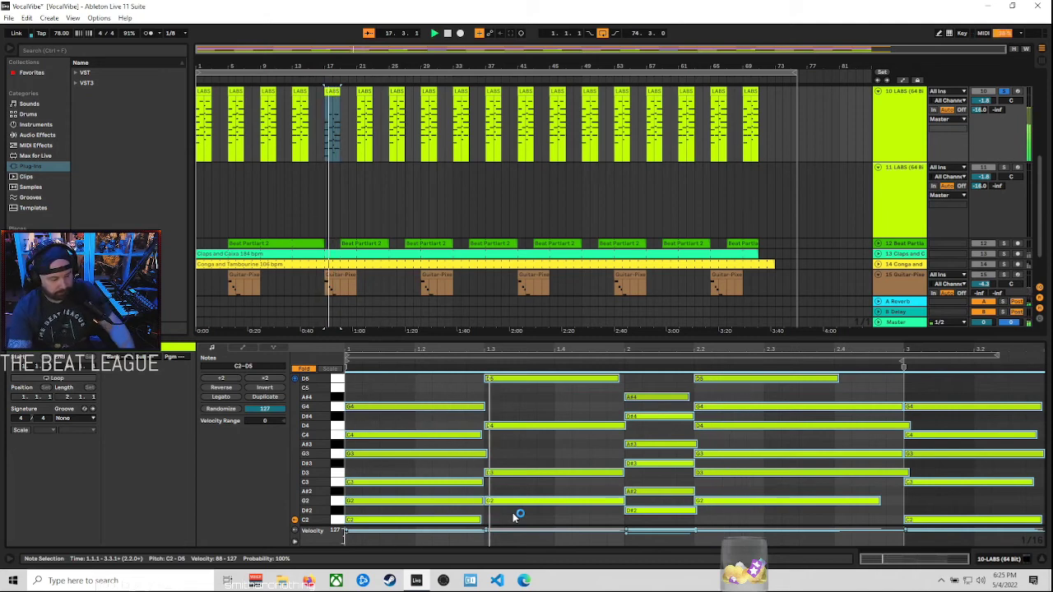
key(shift+Down)
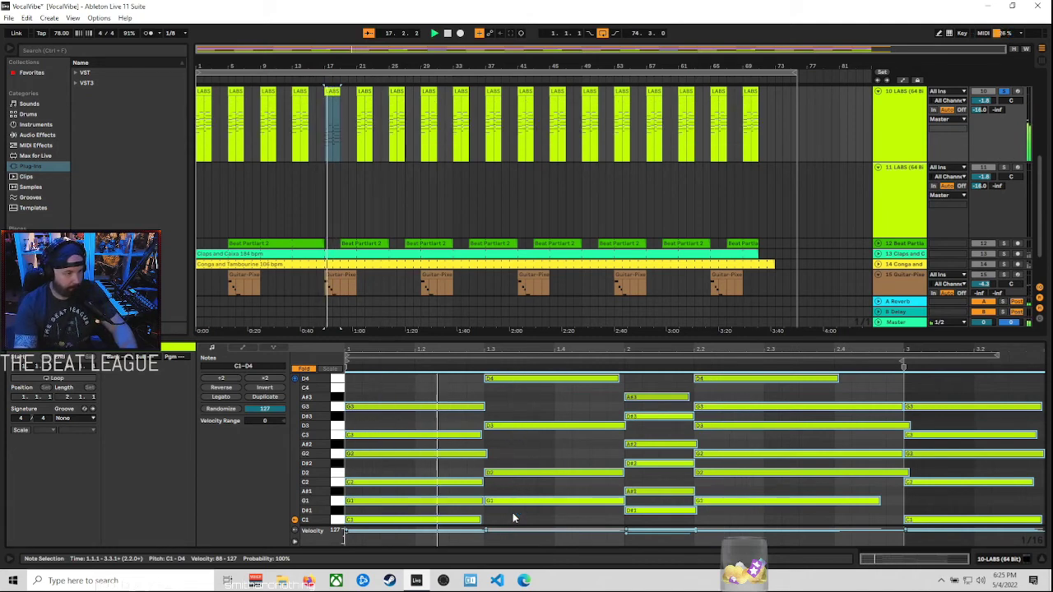